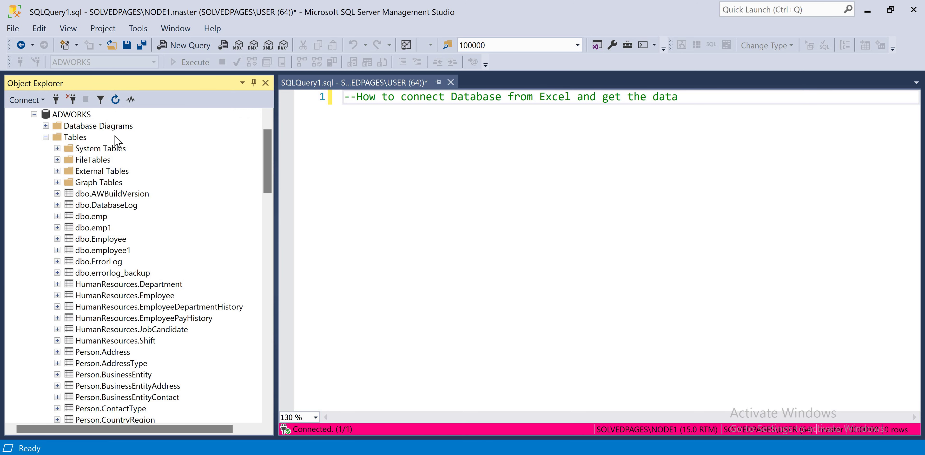
Step: Add the statement "use adworks" below the comment and execute only that statement
{"action": "right_click", "coordinate": [76, 114]}
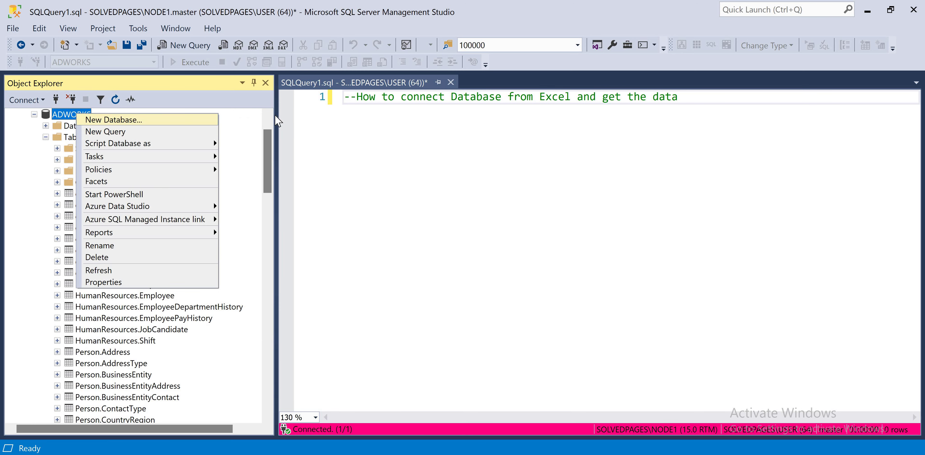
{"action": "left_click", "coordinate": [641, 116]}
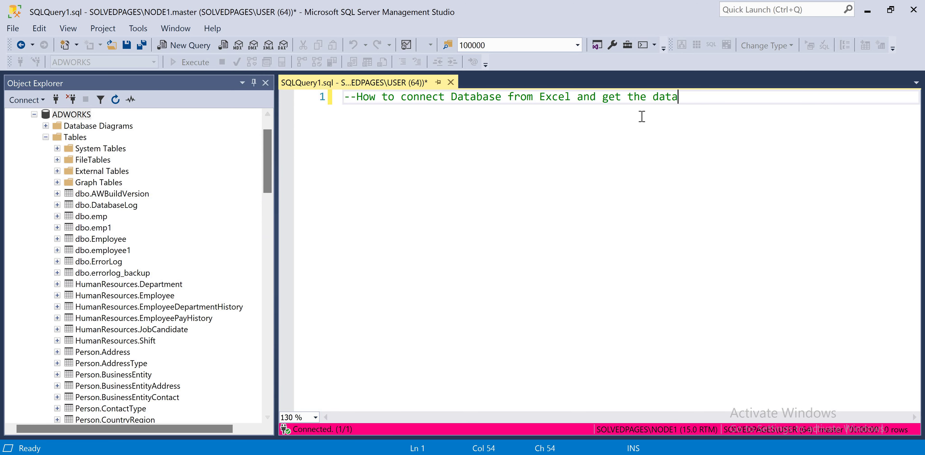
{"action": "key", "text": "Return"}
{"action": "type", "text": "use "}
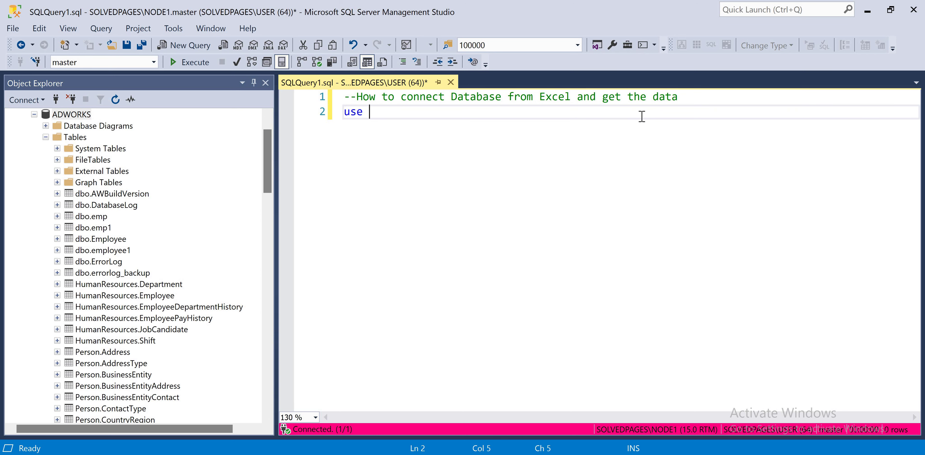
{"action": "type", "text": "adworks"}
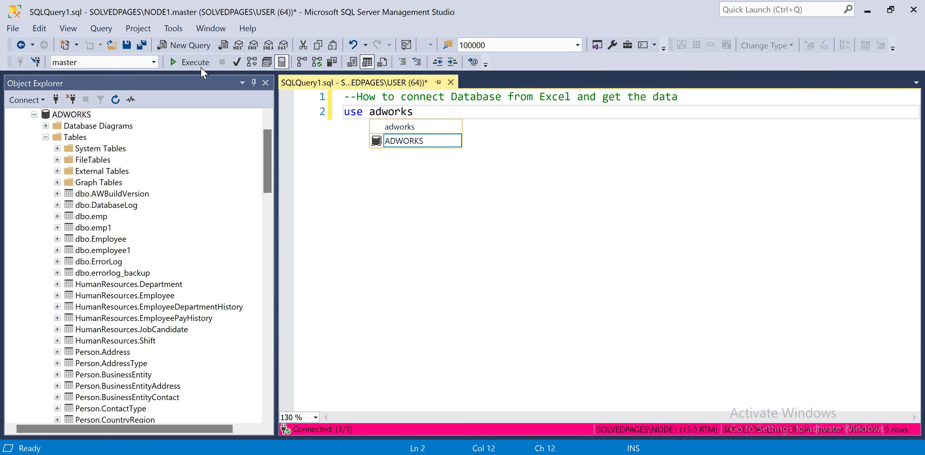
{"action": "key", "text": "ctrl+shift+Left"}
{"action": "key", "text": "ctrl+shift+Left"}
{"action": "key", "text": "F5"}
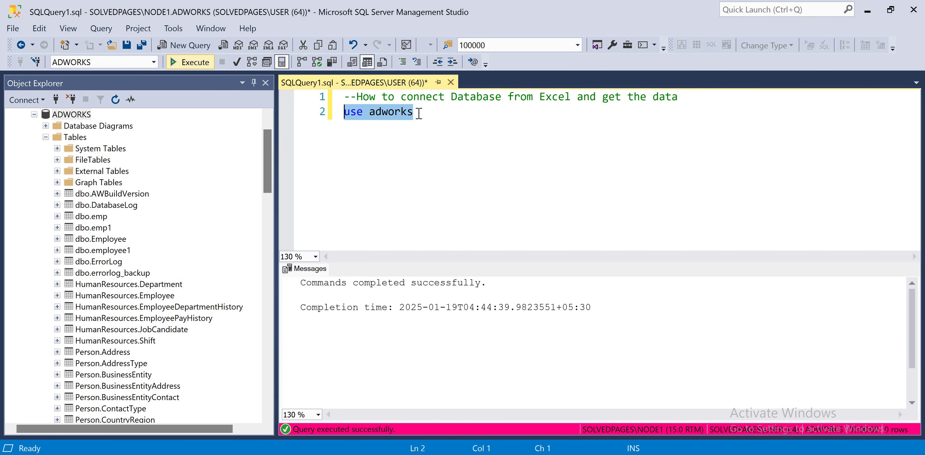
Step: Add a new query line after the use statement and locate the Person.Address table among the ADWORKS tables
{"action": "left_click", "coordinate": [424, 129]}
{"action": "key", "text": "Return"}
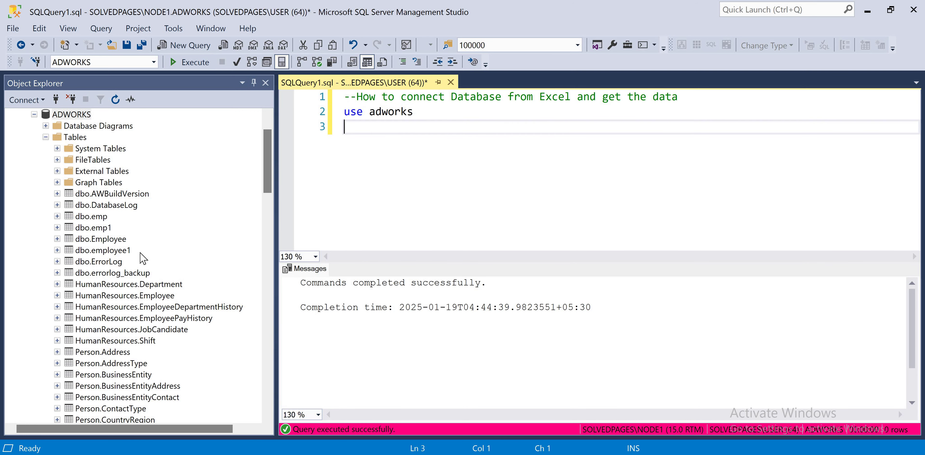
{"action": "scroll", "coordinate": [108, 284], "scroll_direction": "down", "scroll_amount": 2}
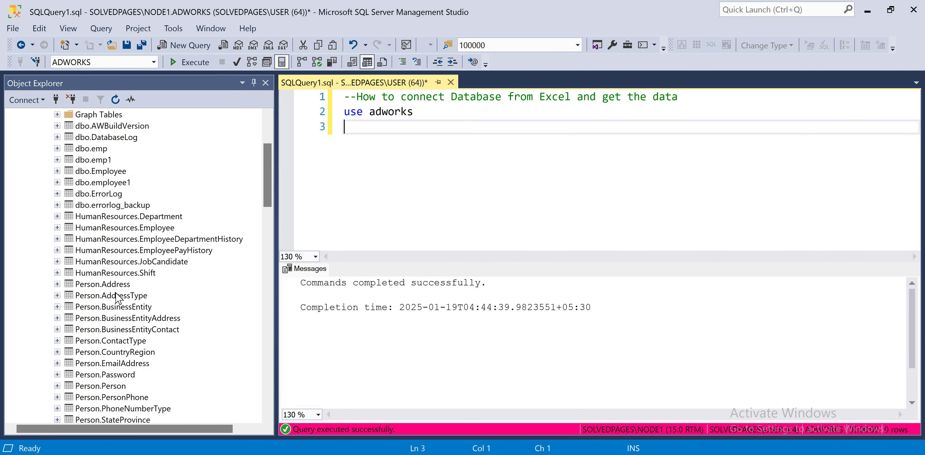
{"action": "left_click", "coordinate": [108, 285]}
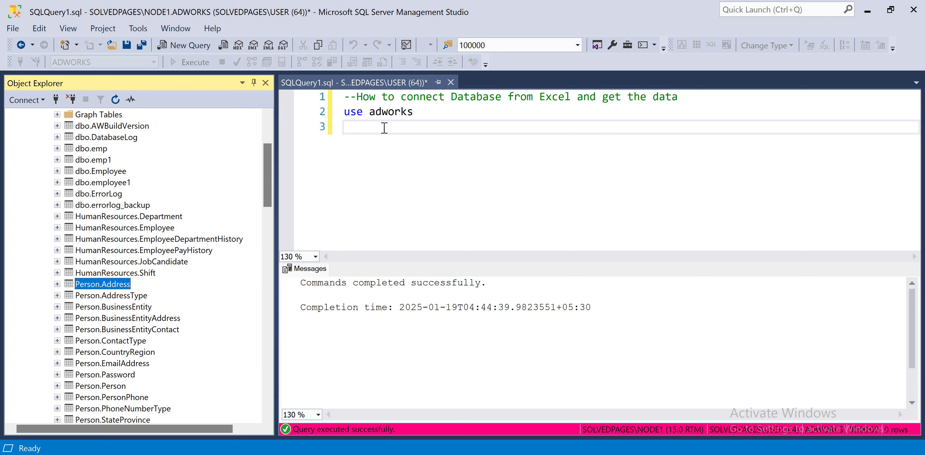
{"action": "key", "text": "Down"}
{"action": "left_click", "coordinate": [399, 125]}
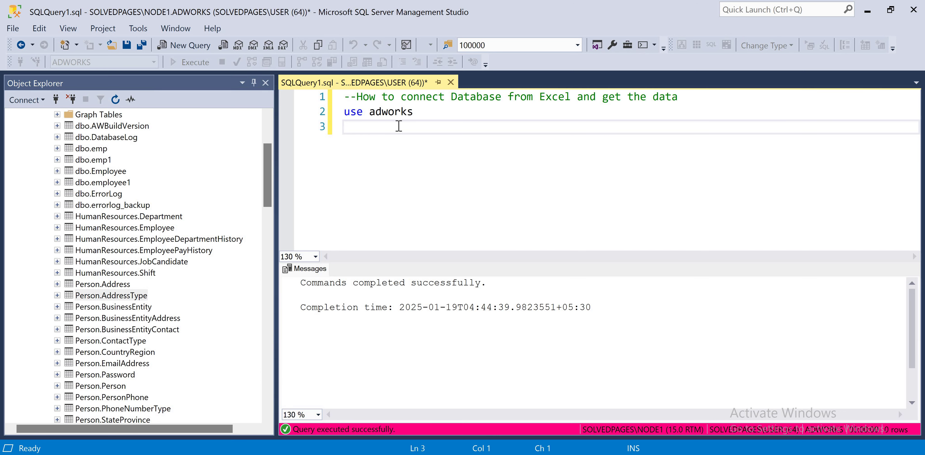
Step: Write the query "select * from person.person" on line 3
{"action": "type", "text": "select *"}
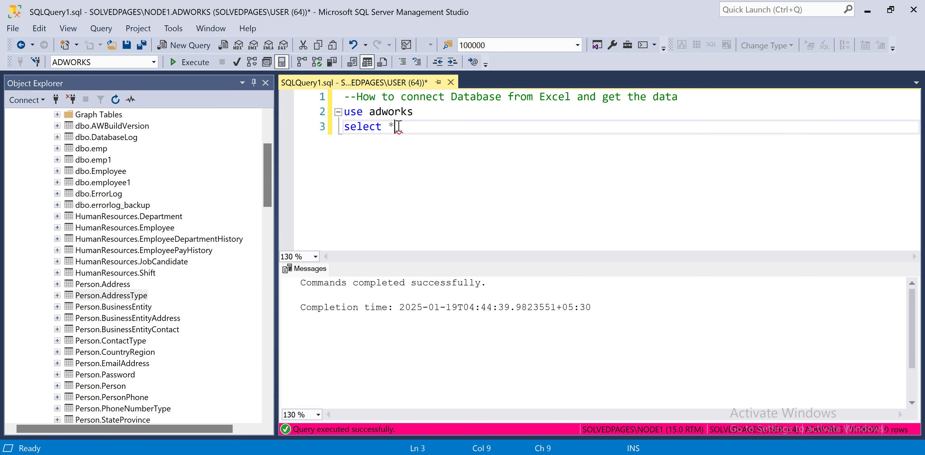
{"action": "type", "text": " from person,"}
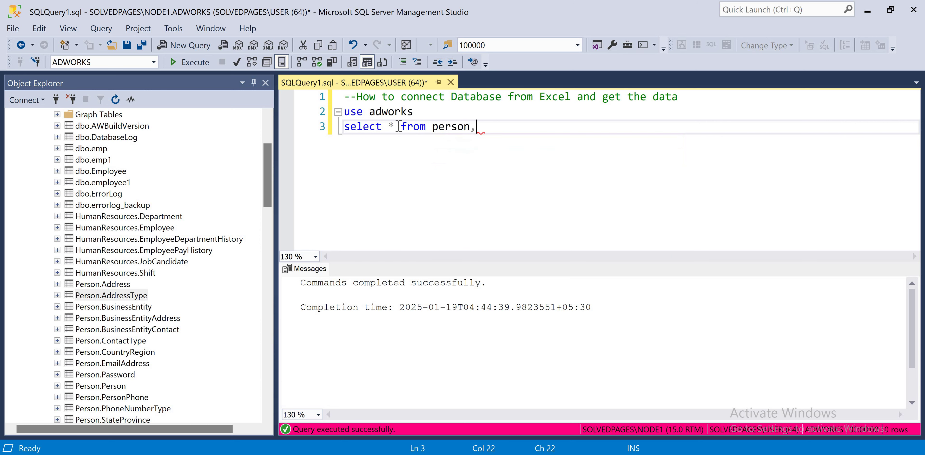
{"action": "type", "text": " p"}
{"action": "key", "text": "BackSpace"}
{"action": "key", "text": "BackSpace"}
{"action": "key", "text": "BackSpace"}
{"action": "type", "text": ".p;e"}
{"action": "key", "text": "BackSpace"}
{"action": "key", "text": "BackSpace"}
{"action": "type", "text": "erson"}
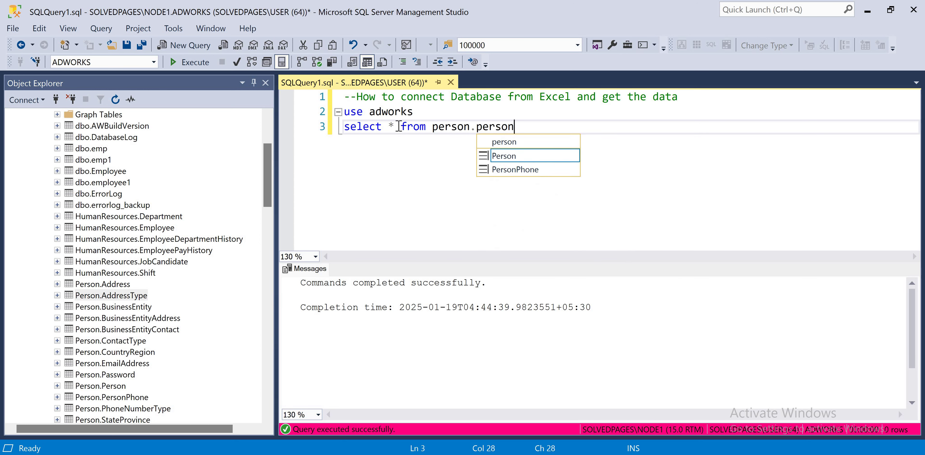
Step: Change the queried table to person.address and execute only that select statement
{"action": "key", "text": "BackSpace"}
{"action": "key", "text": "BackSpace"}
{"action": "key", "text": "BackSpace"}
{"action": "key", "text": "BackSpace"}
{"action": "key", "text": "BackSpace"}
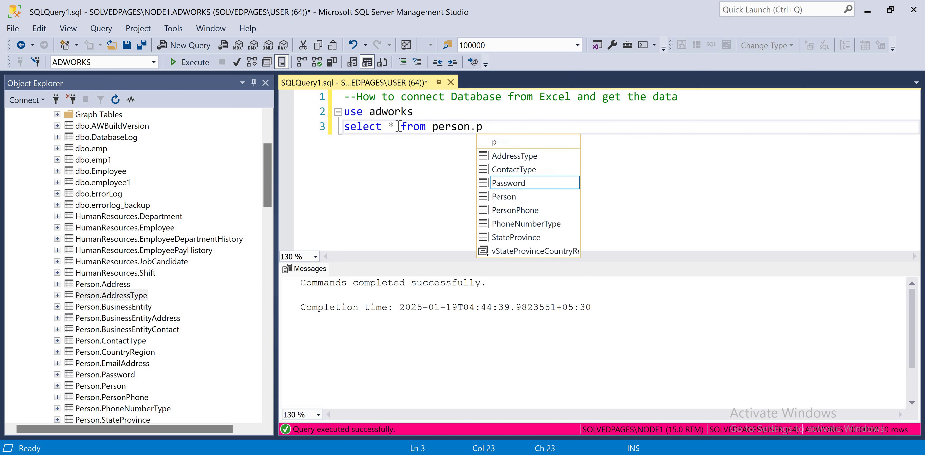
{"action": "key", "text": "BackSpace"}
{"action": "type", "text": "address"}
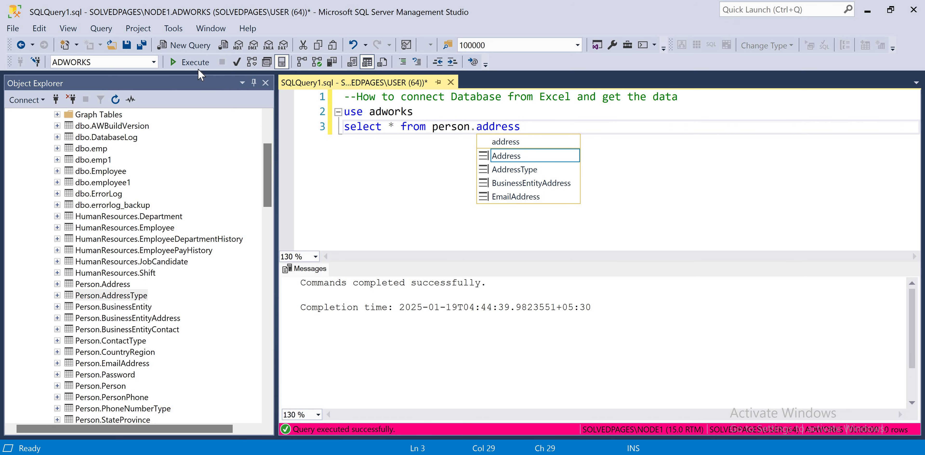
{"action": "key", "text": "shift+Home"}
{"action": "key", "text": "F5"}
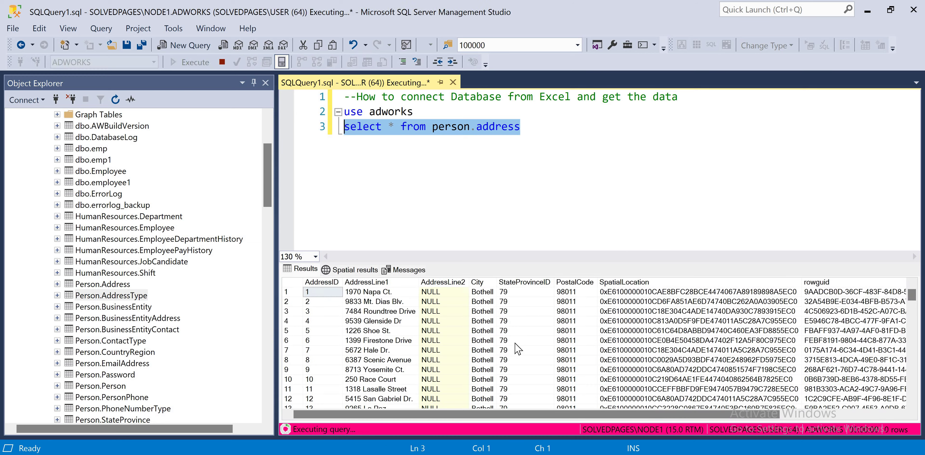
Step: Add the query "select * from person.AddressType" on line 4 and execute only that statement
{"action": "left_click", "coordinate": [531, 131]}
{"action": "key", "text": "Return"}
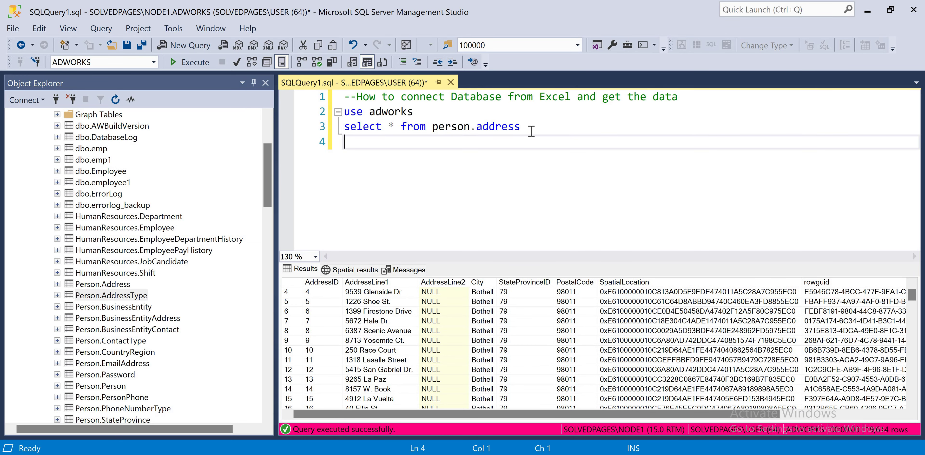
{"action": "type", "text": "select *( f"}
{"action": "type", "text": "rom "}
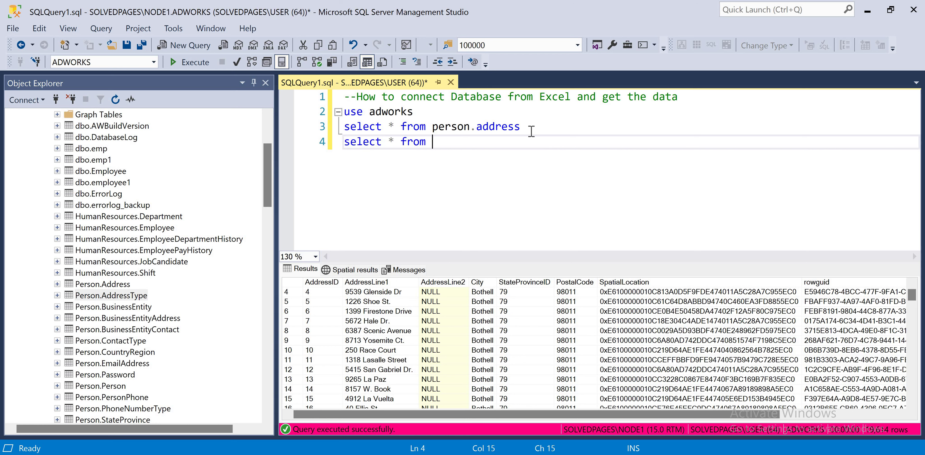
{"action": "type", "text": "person.addre"}
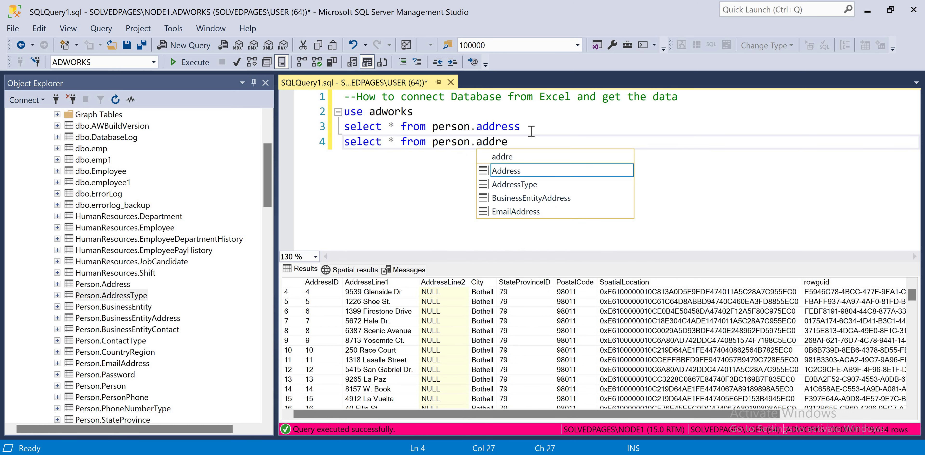
{"action": "key", "text": "Down"}
{"action": "key", "text": "Tab"}
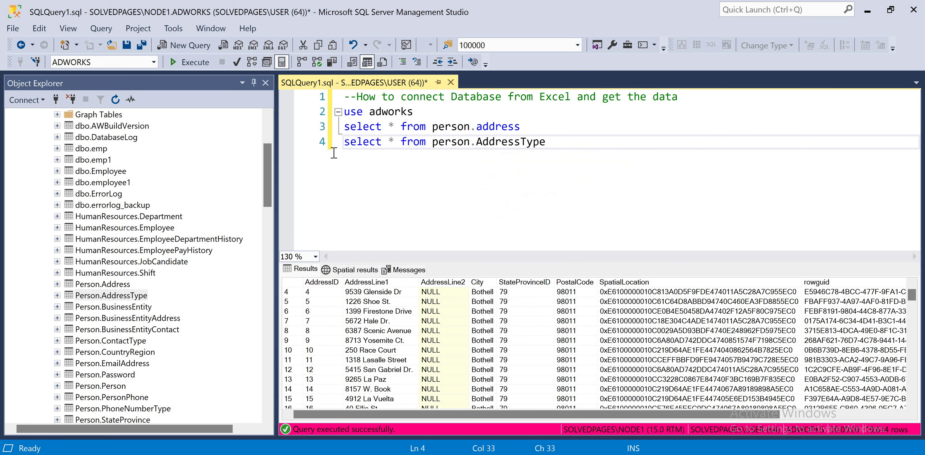
{"action": "key", "text": "shift+Home"}
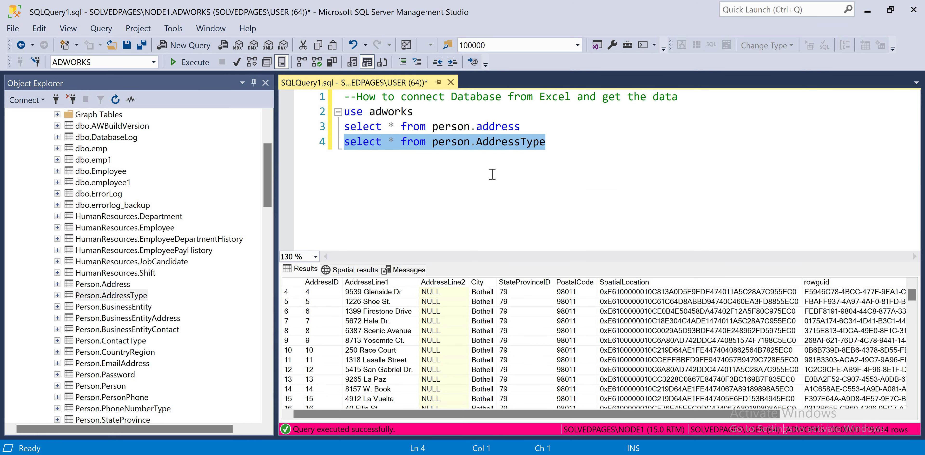
{"action": "key", "text": "F5"}
{"action": "left_click", "coordinate": [470, 142]}
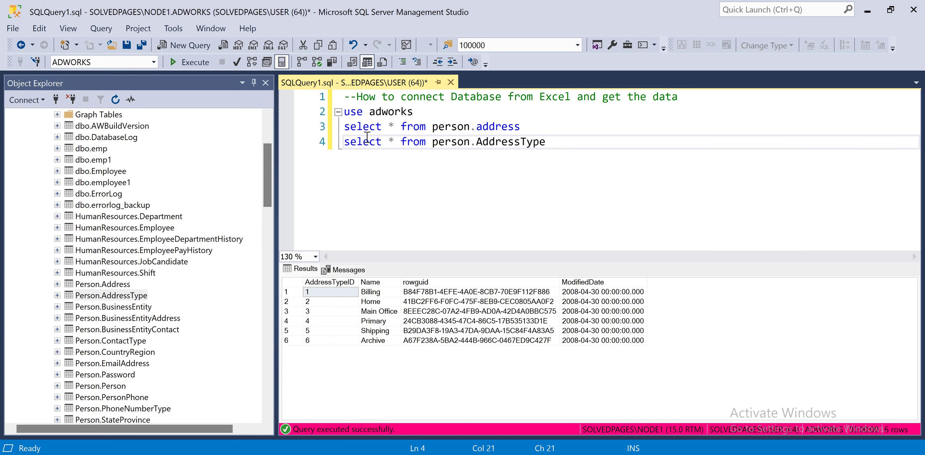
{"action": "left_click_drag", "start_coordinate": [546, 141], "coordinate": [344, 126]}
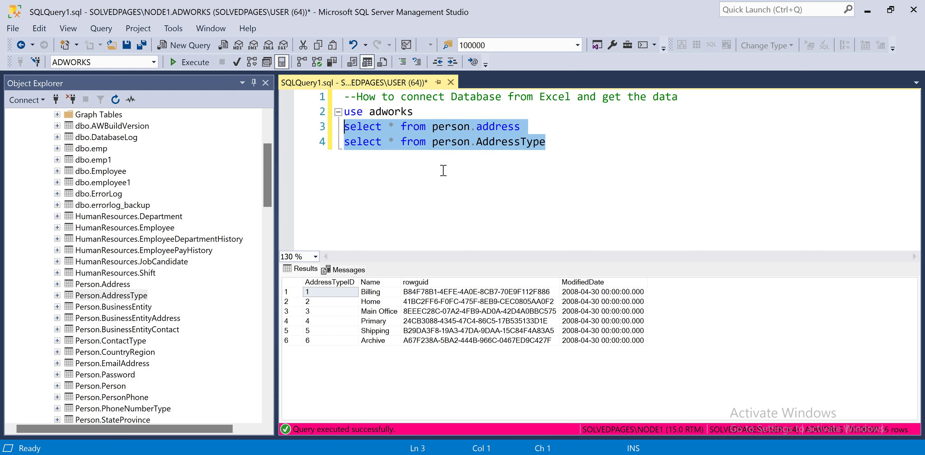
{"action": "left_click", "coordinate": [452, 177]}
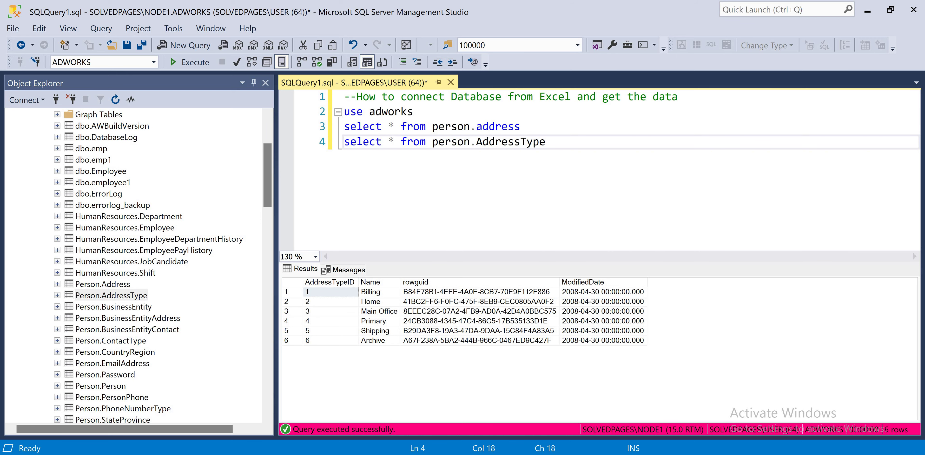
Step: Switch to the blank Excel workbook and rename Sheet1 as Person.address
{"action": "key", "text": "alt+Tab"}
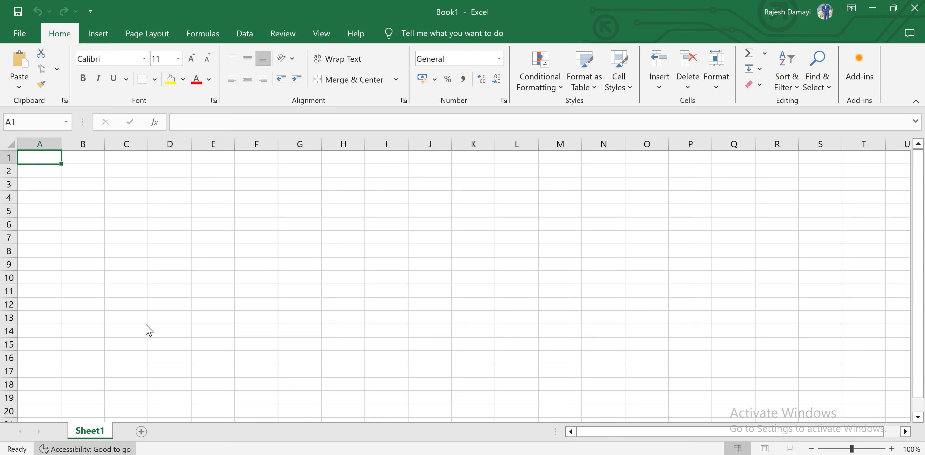
{"action": "right_click", "coordinate": [87, 432]}
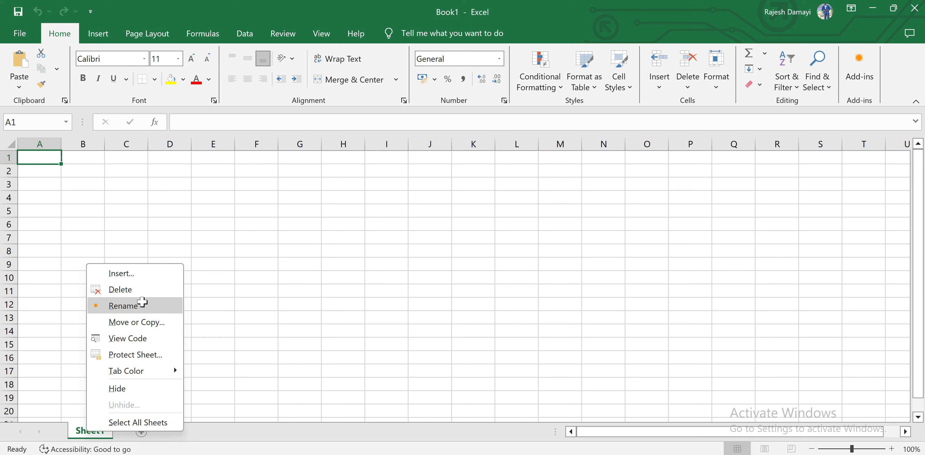
{"action": "left_click", "coordinate": [143, 303]}
{"action": "type", "text": "Pers"}
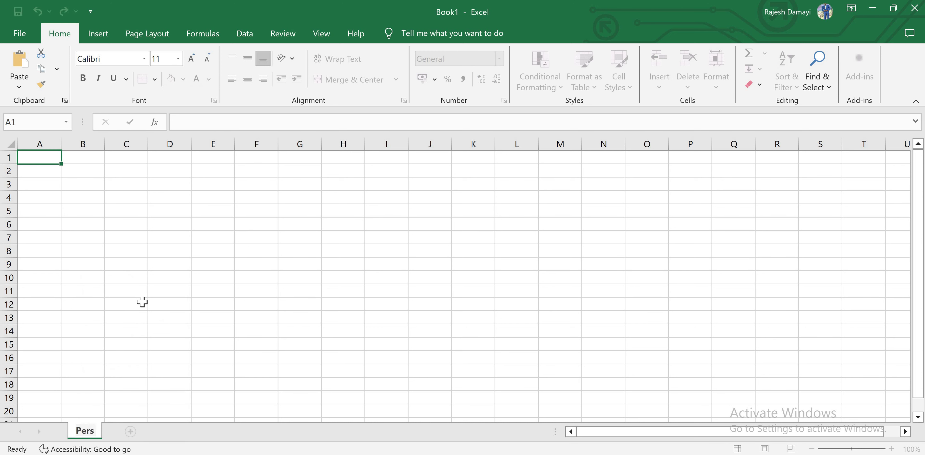
{"action": "type", "text": "on.address"}
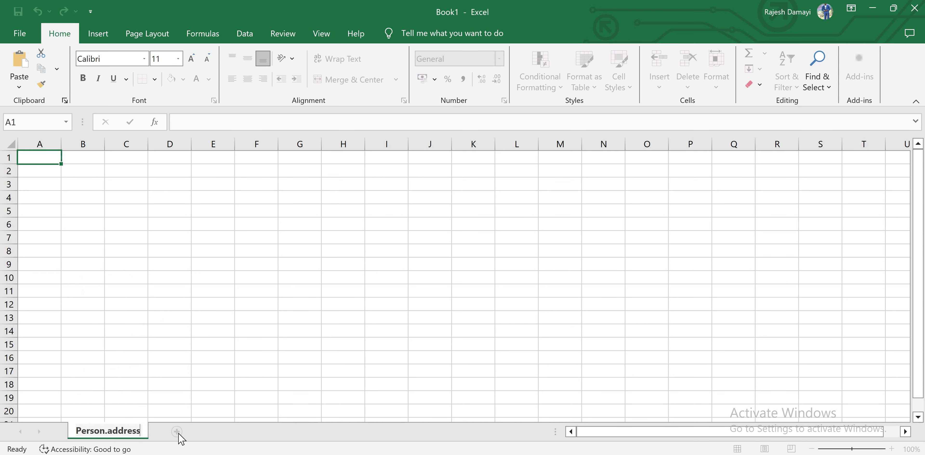
{"action": "key", "text": "Return"}
Step: Add a second worksheet and name it Person.addresstype
{"action": "left_click", "coordinate": [177, 431]}
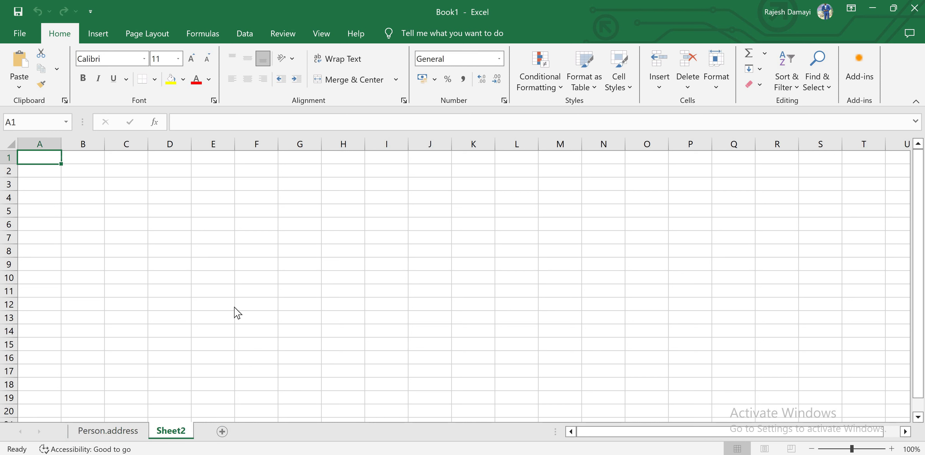
{"action": "right_click", "coordinate": [171, 430]}
{"action": "left_click", "coordinate": [234, 308]}
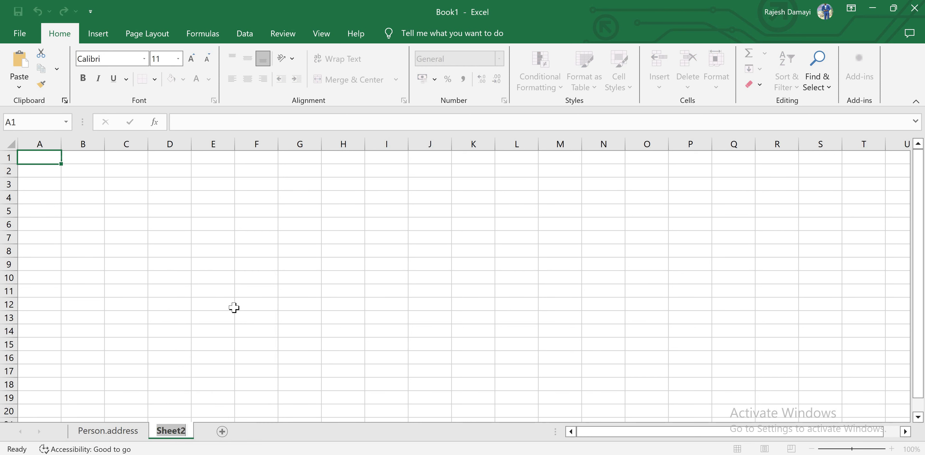
{"action": "type", "text": "Person.add"}
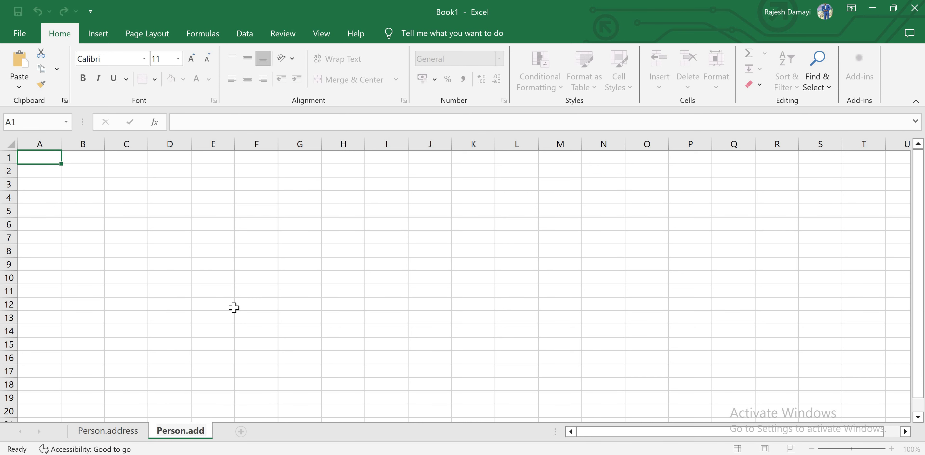
{"action": "type", "text": "resstye"}
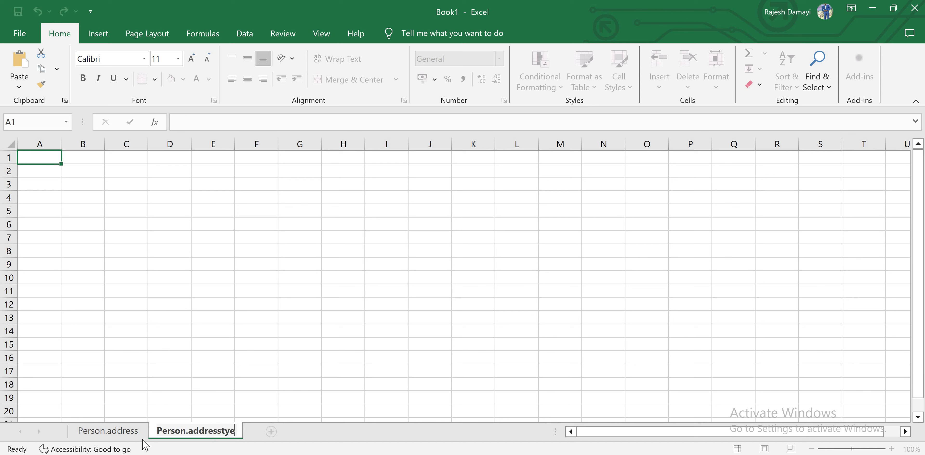
{"action": "key", "text": "BackSpace"}
{"action": "type", "text": "pe"}
{"action": "key", "text": "Return"}
Step: Go to the Person.address sheet and start a data import from a SQL Server database
{"action": "key", "text": "ctrl+Page_Up"}
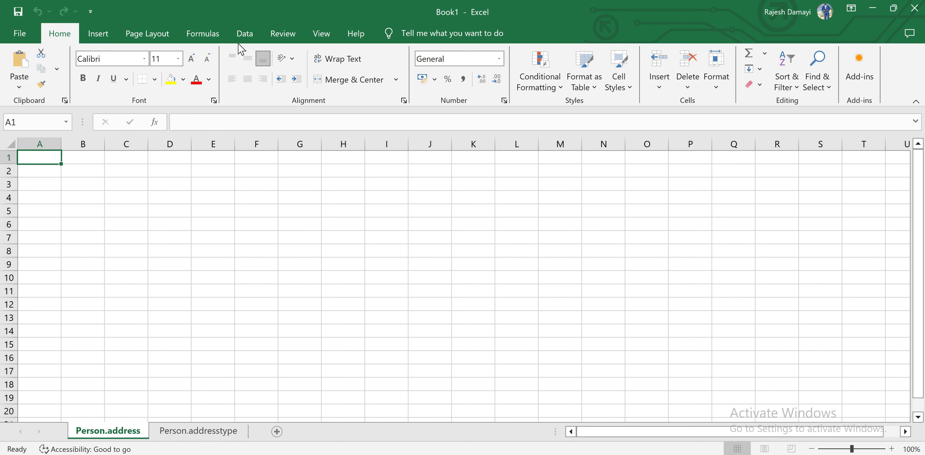
{"action": "left_click", "coordinate": [244, 33]}
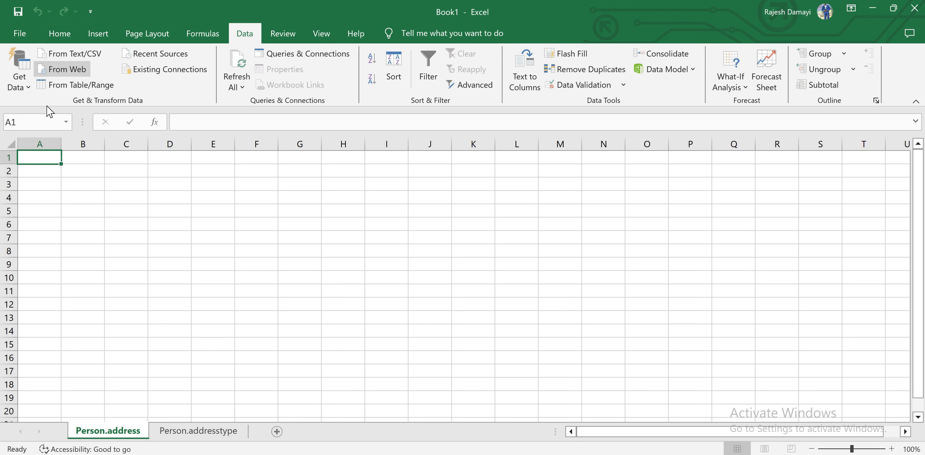
{"action": "left_click", "coordinate": [18, 81]}
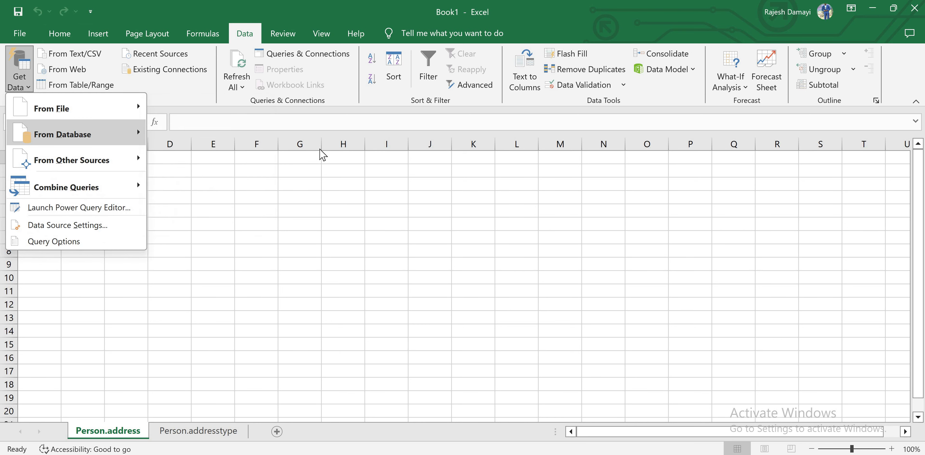
{"action": "mouse_move", "coordinate": [108, 134]}
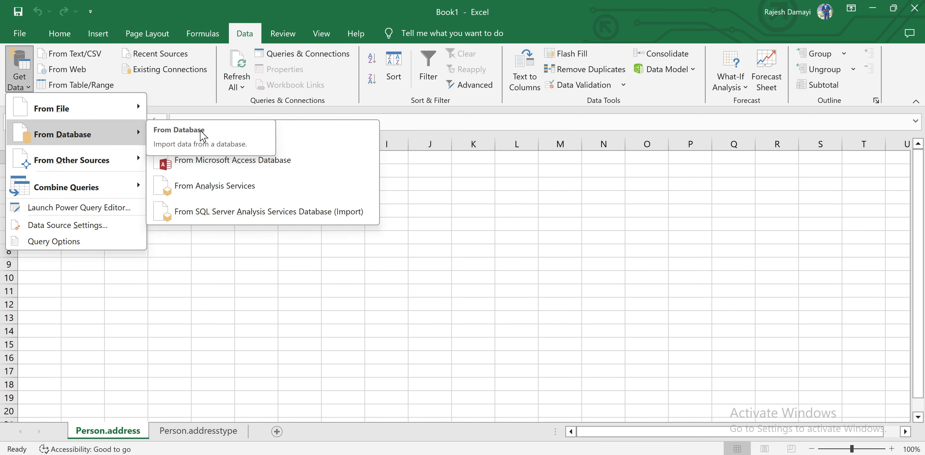
{"action": "left_click", "coordinate": [242, 130]}
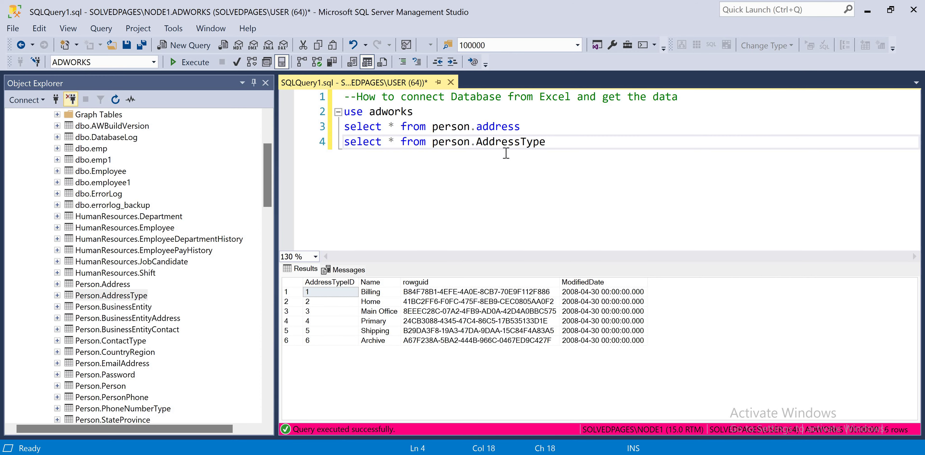
Step: Switch to SQL Server Management Studio, copy the server name from a new connection dialog, and close that dialog without connecting
{"action": "left_click", "coordinate": [56, 100]}
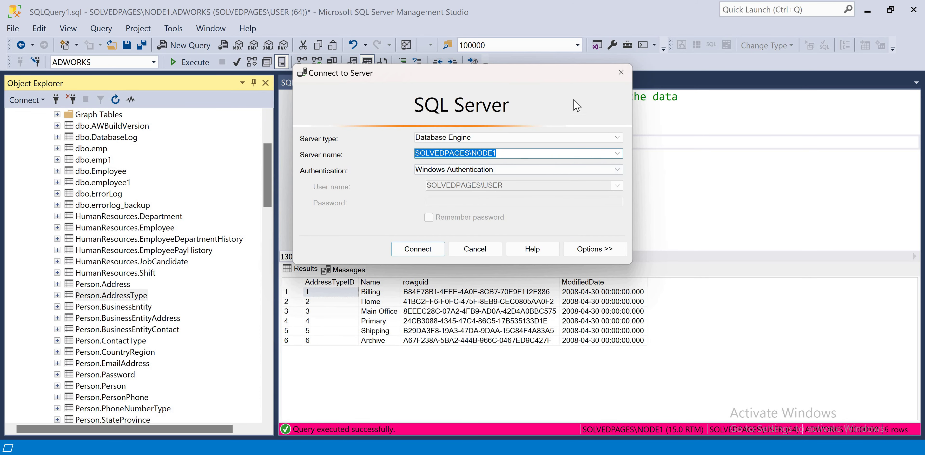
{"action": "right_click", "coordinate": [436, 152]}
{"action": "left_click", "coordinate": [467, 192]}
{"action": "left_click", "coordinate": [621, 73]}
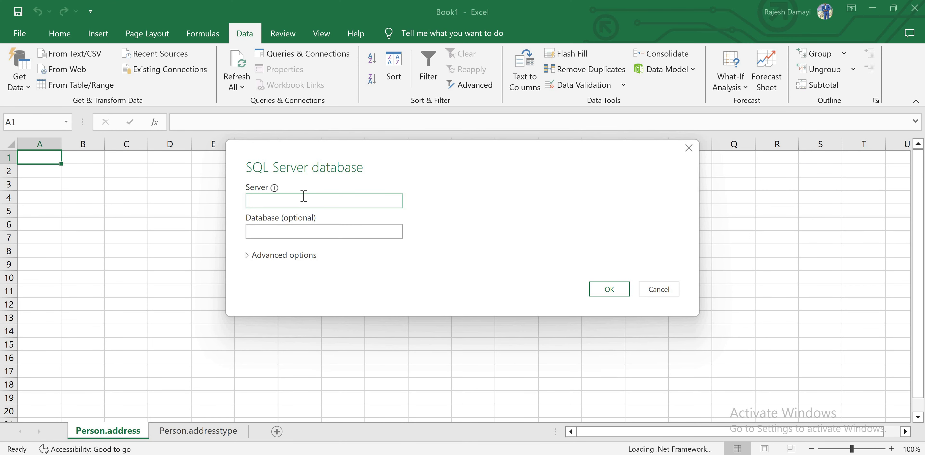
Step: Try to connect the Excel import to server SOLVEDPAGES\NODE1 with adworks as the database
{"action": "key", "text": "ctrl+v"}
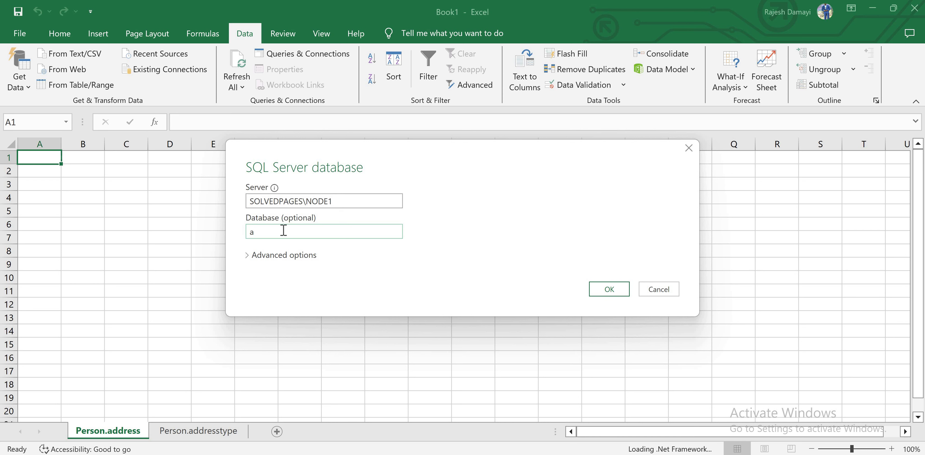
{"action": "type", "text": "orks"}
{"action": "left_click", "coordinate": [601, 291]}
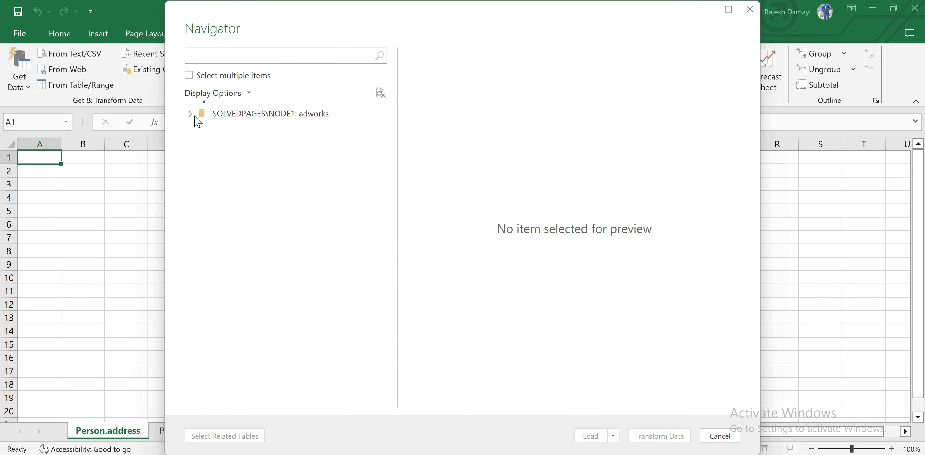
{"action": "left_click_drag", "start_coordinate": [382, 165], "coordinate": [382, 130]}
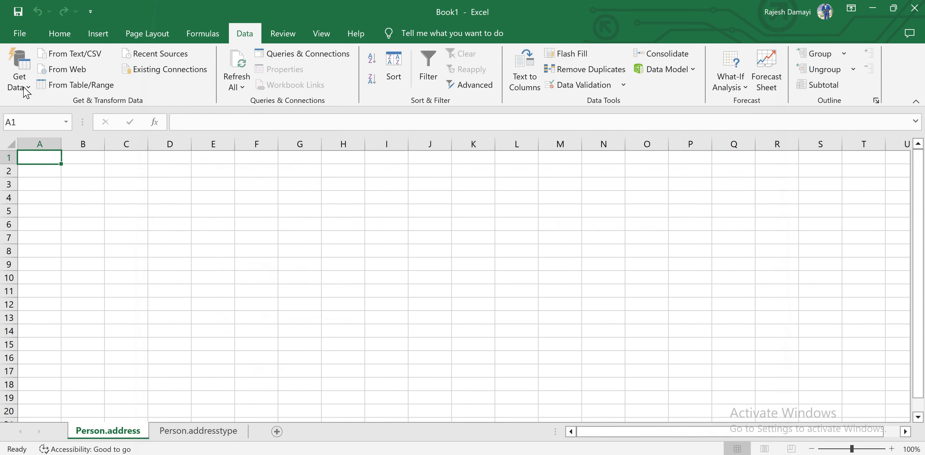
Step: Start a SQL Server database import and connect to server SOLVEDPAGES\NODE1 without specifying a database
{"action": "left_click", "coordinate": [19, 77]}
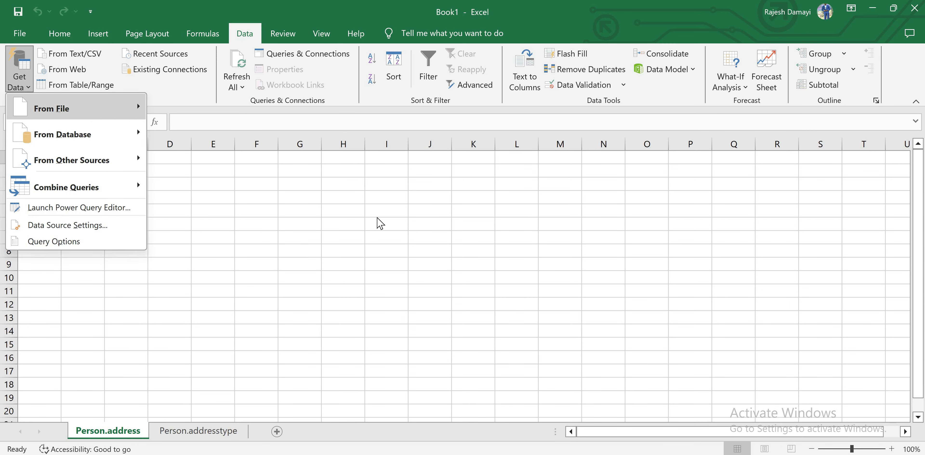
{"action": "mouse_move", "coordinate": [71, 131]}
{"action": "left_click", "coordinate": [358, 203]}
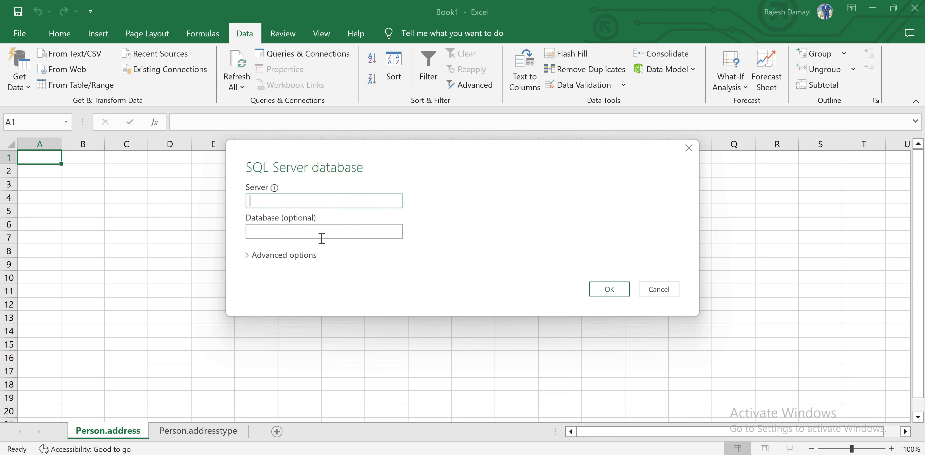
{"action": "key", "text": "ctrl+v"}
{"action": "left_click", "coordinate": [610, 290]}
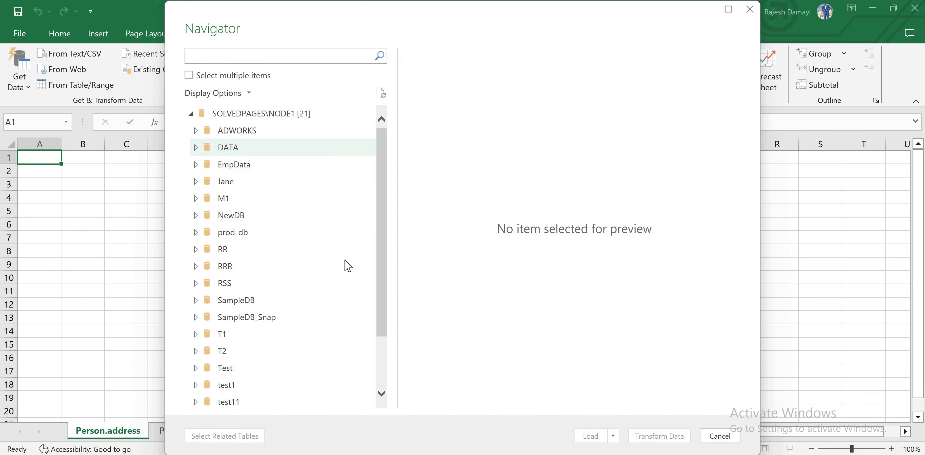
Step: Load the Person.Address table from the ADWORKS database into the workbook
{"action": "scroll", "coordinate": [206, 141], "scroll_direction": "down", "scroll_amount": 3}
{"action": "scroll", "coordinate": [206, 140], "scroll_direction": "up", "scroll_amount": 3}
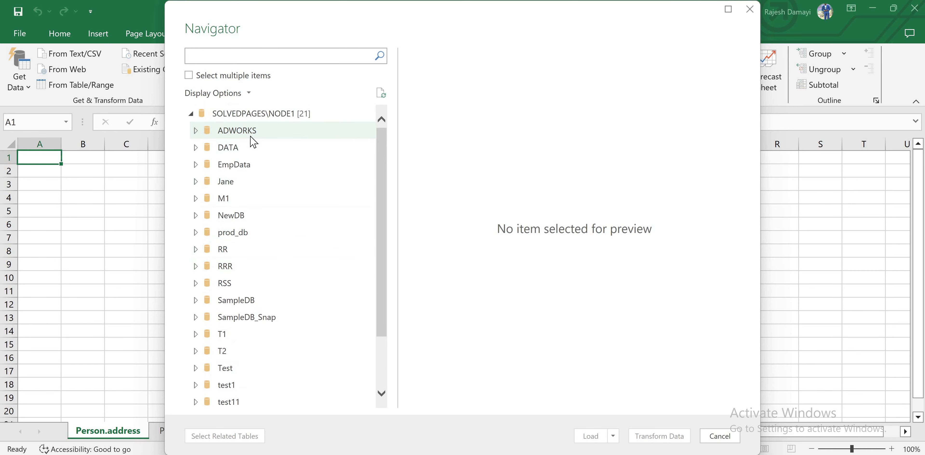
{"action": "key", "text": "Right"}
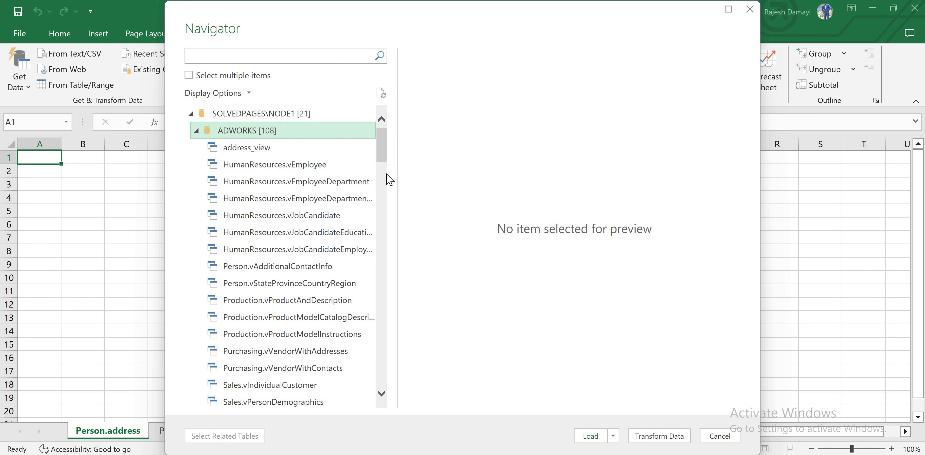
{"action": "scroll", "coordinate": [367, 214], "scroll_direction": "down", "scroll_amount": 10}
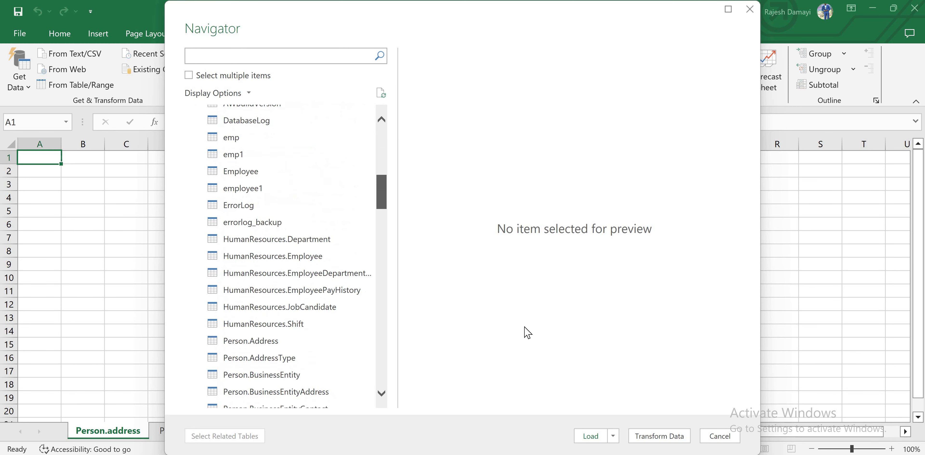
{"action": "key", "text": "Down"}
{"action": "key", "text": "Down"}
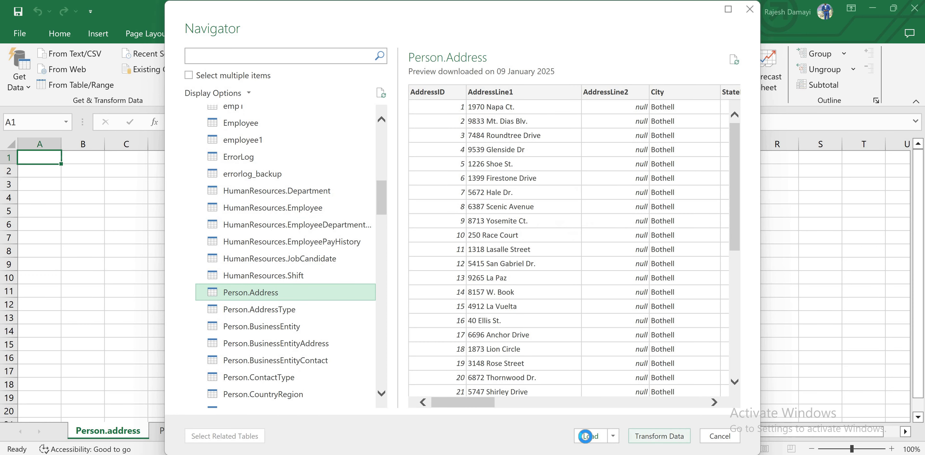
{"action": "key", "text": "Return"}
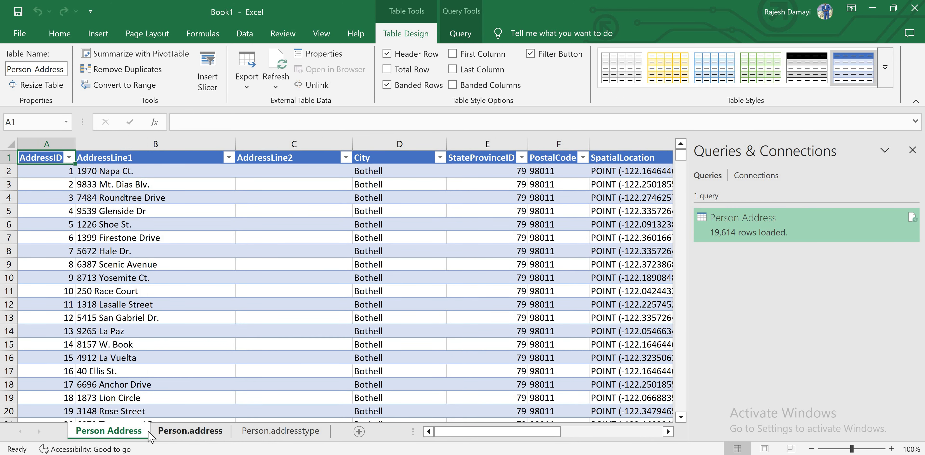
Step: Compare the Person.address sheet with the imported Person Address sheet, and go to the Person.addresstype sheet
{"action": "left_click", "coordinate": [197, 430]}
{"action": "left_click", "coordinate": [109, 430]}
{"action": "key", "text": "ctrl+Page_Down"}
{"action": "key", "text": "ctrl+Page_Down"}
Step: From the Person.addresstype sheet, start another SQL Server database import and connect to server SOLVEDPAGES\NODE1
{"action": "left_click", "coordinate": [19, 86]}
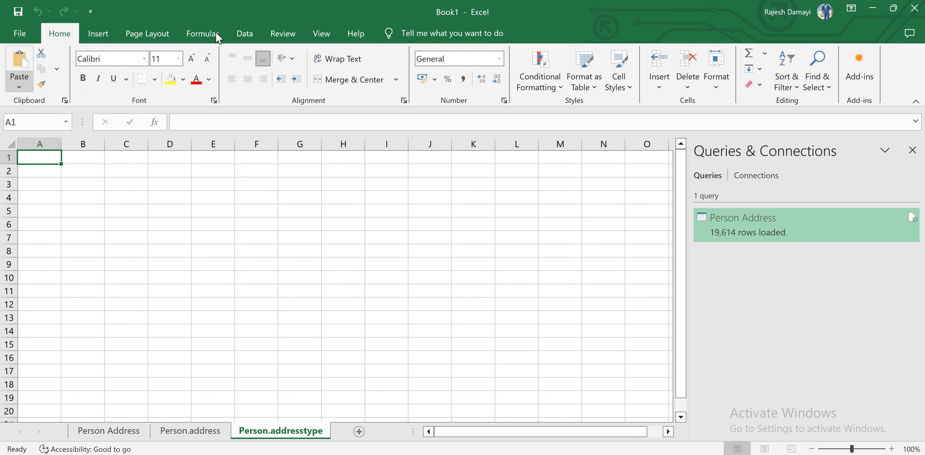
{"action": "key", "text": "alt+a"}
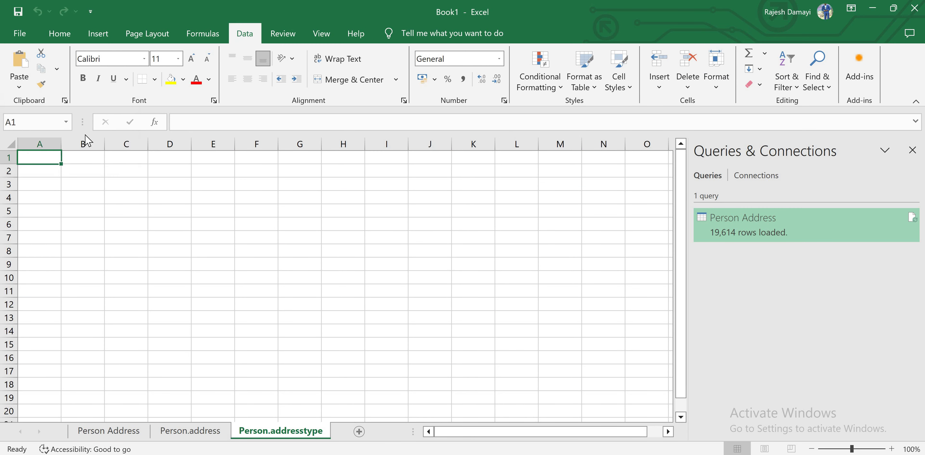
{"action": "key", "text": "p"}
{"action": "key", "text": "n"}
{"action": "key", "text": "Down"}
{"action": "key", "text": "Right"}
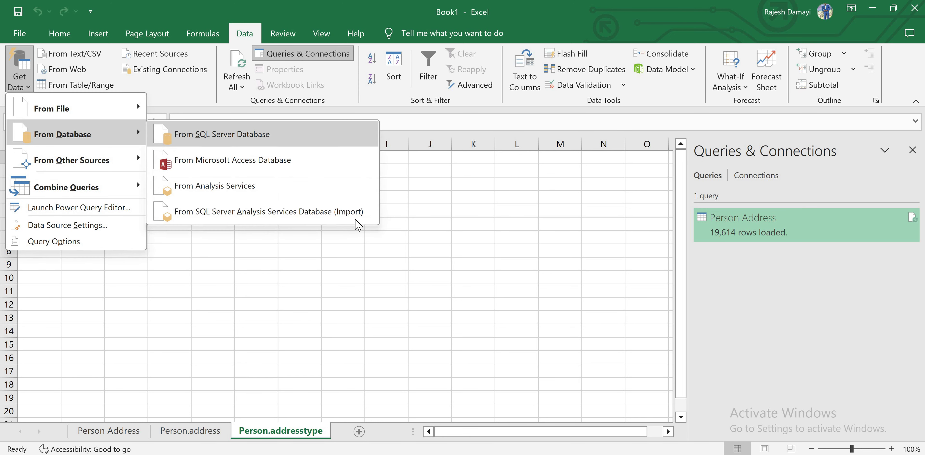
{"action": "key", "text": "Return"}
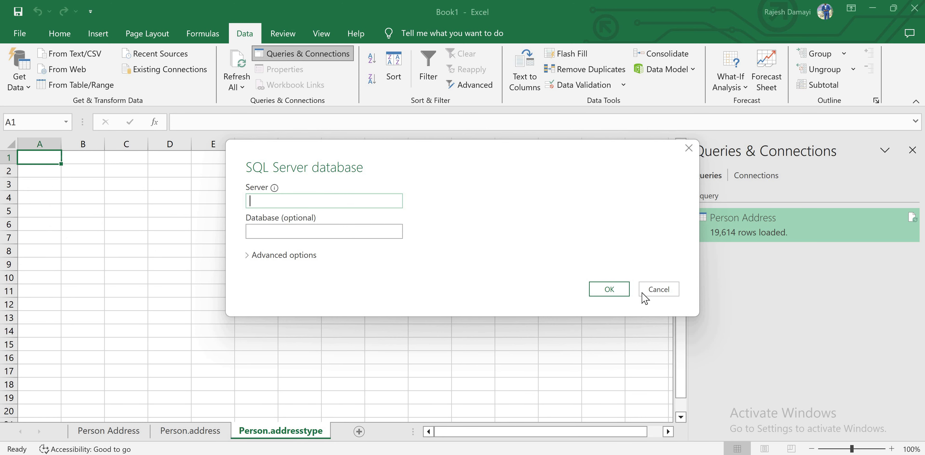
{"action": "key", "text": "ctrl+v"}
{"action": "key", "text": "Return"}
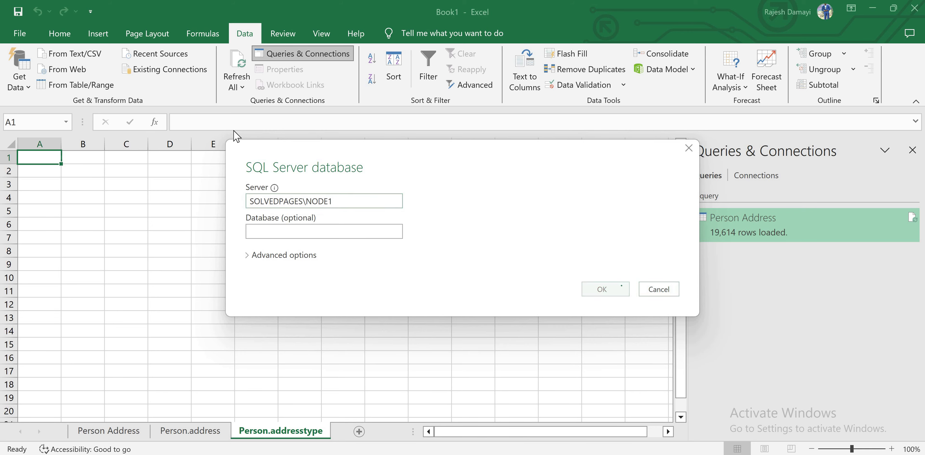
Step: Load the Person.AddressType table from the ADWORKS database into the workbook
{"action": "key", "text": "Down"}
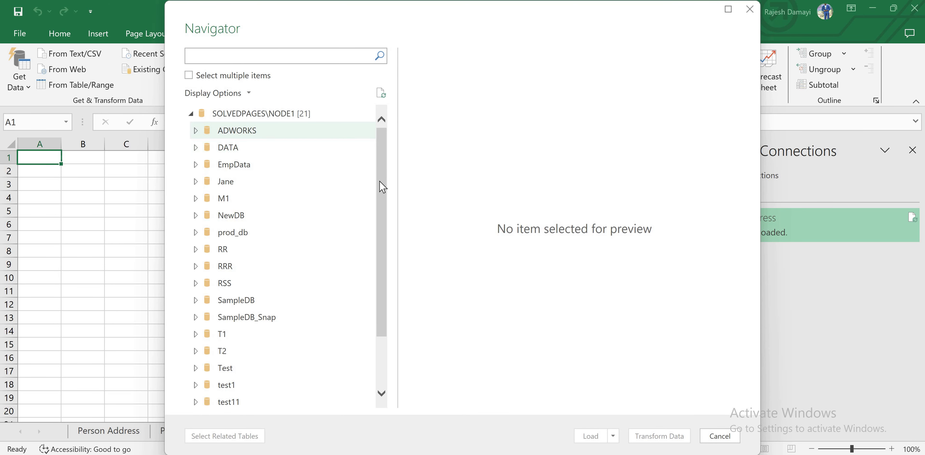
{"action": "key", "text": "Right"}
{"action": "scroll", "coordinate": [382, 219], "scroll_direction": "down", "scroll_amount": 6}
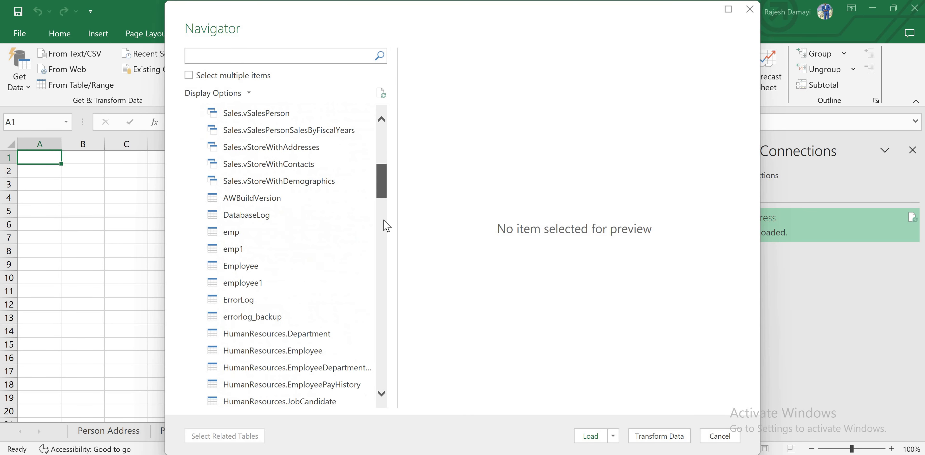
{"action": "scroll", "coordinate": [293, 251], "scroll_direction": "down", "scroll_amount": 5}
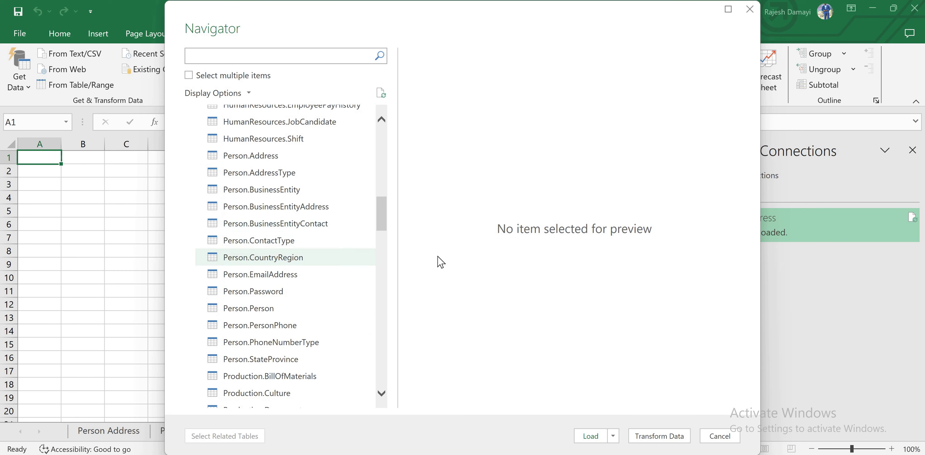
{"action": "key", "text": "Up"}
{"action": "key", "text": "Up"}
{"action": "key", "text": "Up"}
{"action": "key", "text": "Up"}
{"action": "key", "text": "Up"}
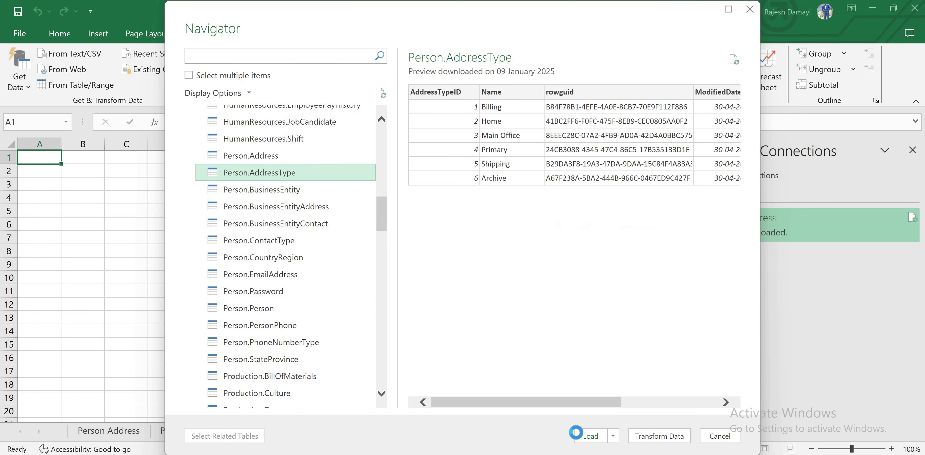
{"action": "key", "text": "Return"}
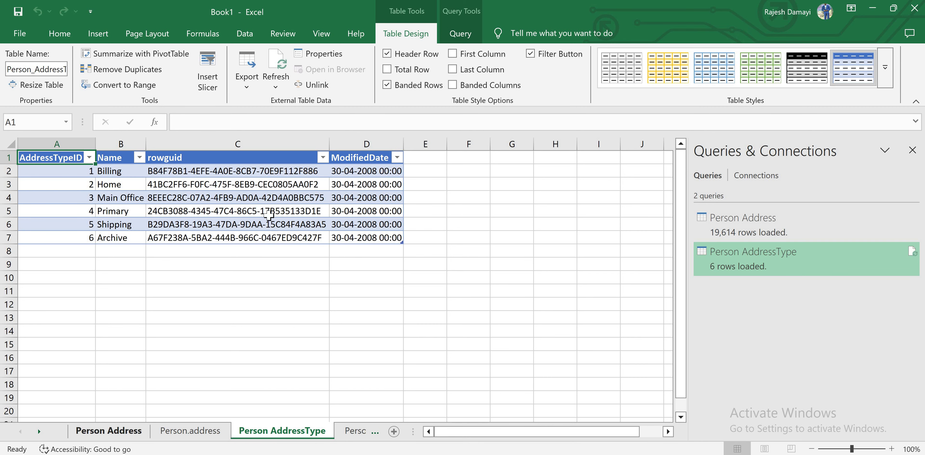
Step: Review the columns of the imported Person Address sheet and examine the full SpatialLocation value in cell G10
{"action": "key", "text": "ctrl+Page_Up"}
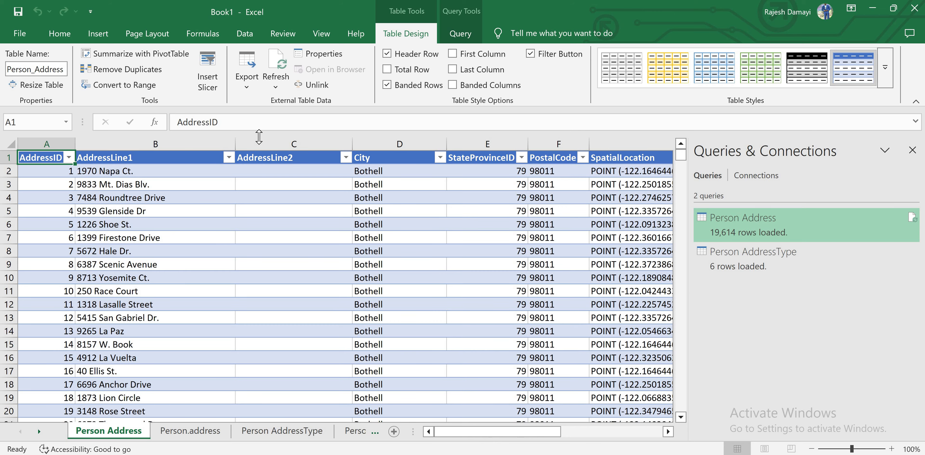
{"action": "scroll", "coordinate": [300, 288], "scroll_direction": "right", "scroll_amount": 2}
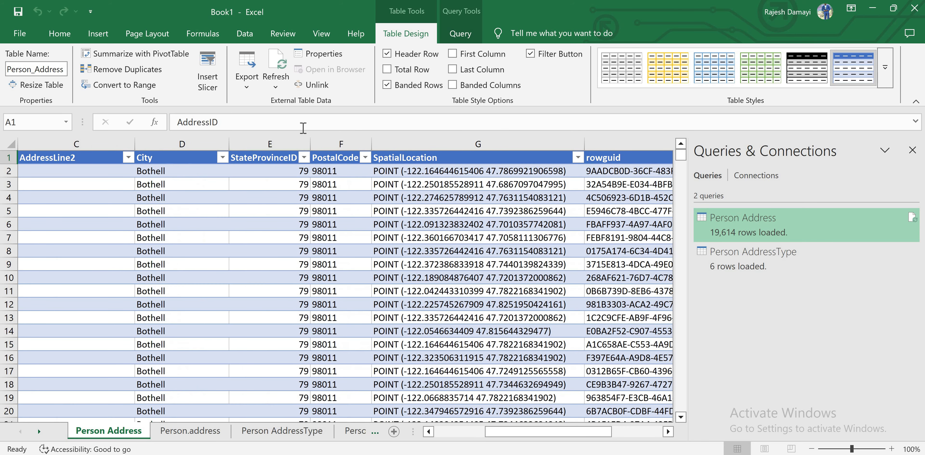
{"action": "left_click", "coordinate": [298, 290]}
{"action": "left_click", "coordinate": [395, 281]}
{"action": "left_click_drag", "start_coordinate": [392, 124], "coordinate": [198, 124]}
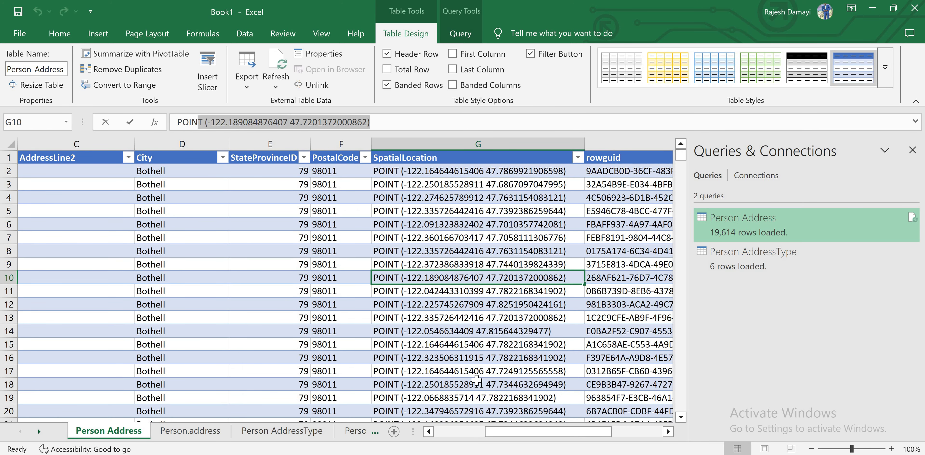
{"action": "key", "text": "Return"}
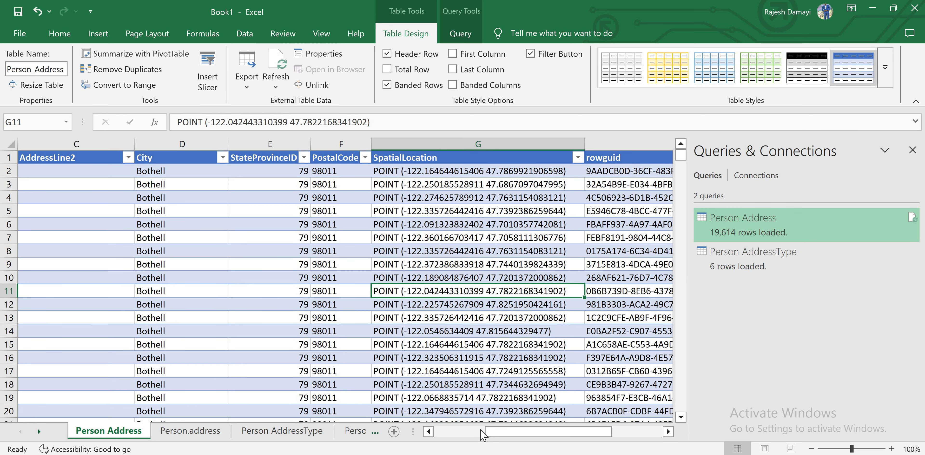
{"action": "left_click", "coordinate": [439, 432]}
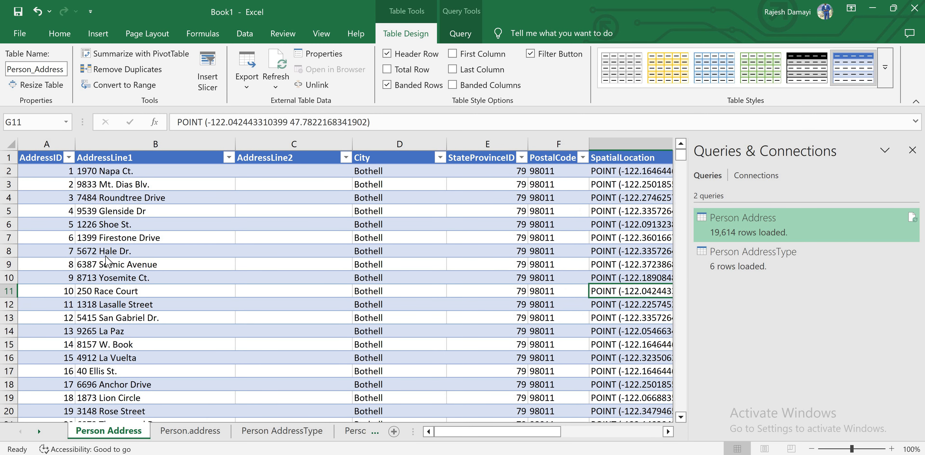
Step: Filter the AddressID column to show only 1, 5 and 9, and close the Queries & Connections pane
{"action": "left_click", "coordinate": [68, 158]}
{"action": "left_click", "coordinate": [105, 245]}
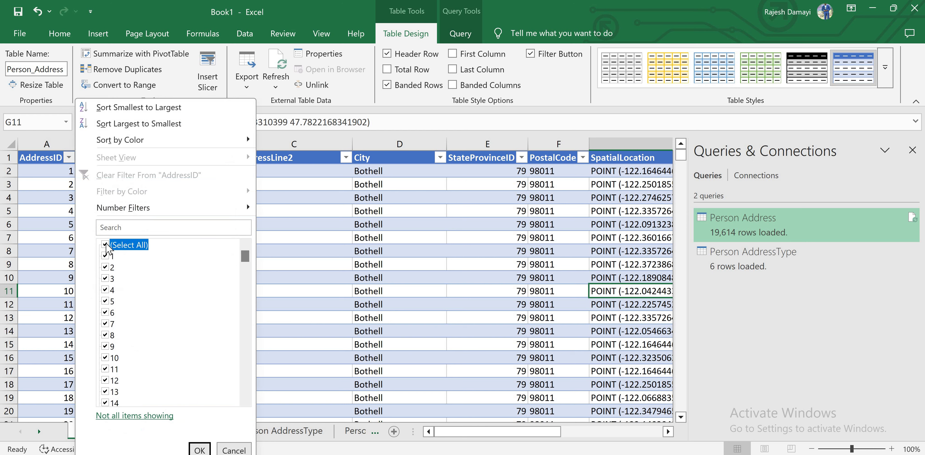
{"action": "left_click", "coordinate": [106, 255]}
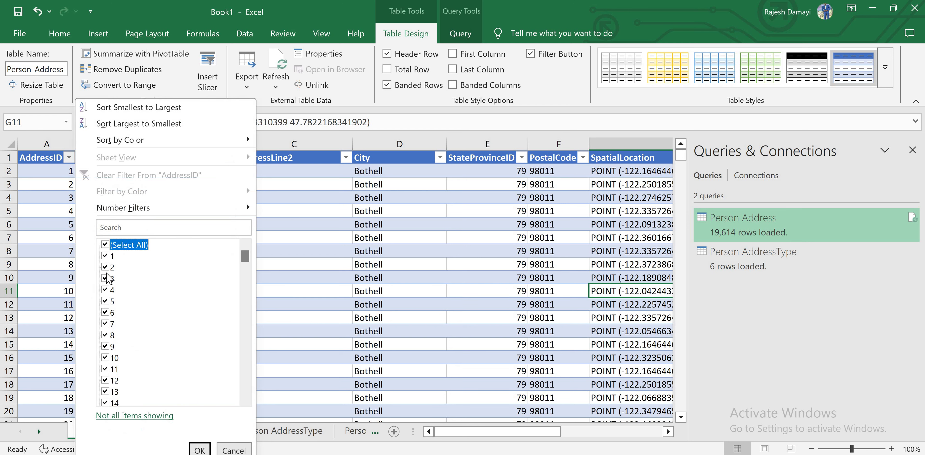
{"action": "left_click", "coordinate": [106, 301]}
{"action": "left_click", "coordinate": [200, 450]}
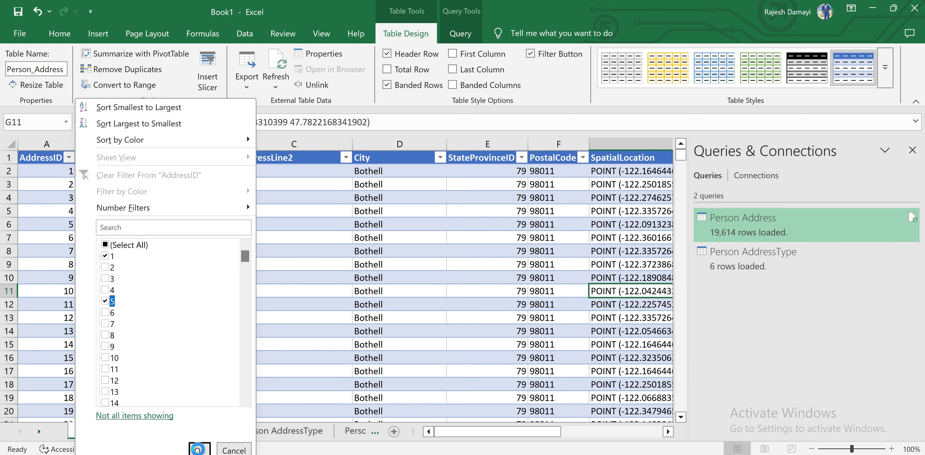
{"action": "left_click", "coordinate": [199, 450]}
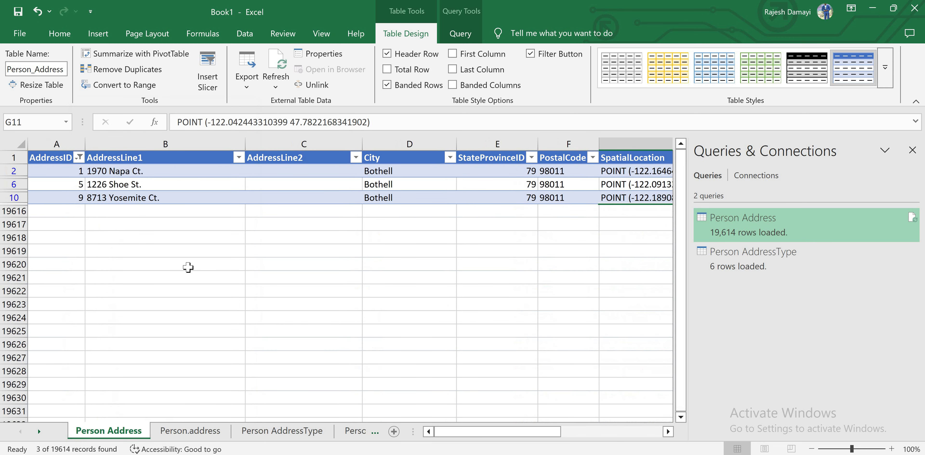
{"action": "left_click", "coordinate": [911, 151]}
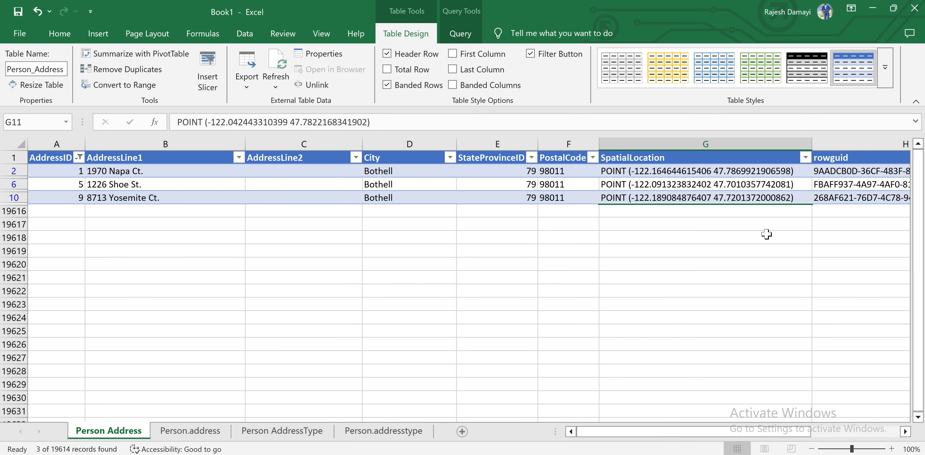